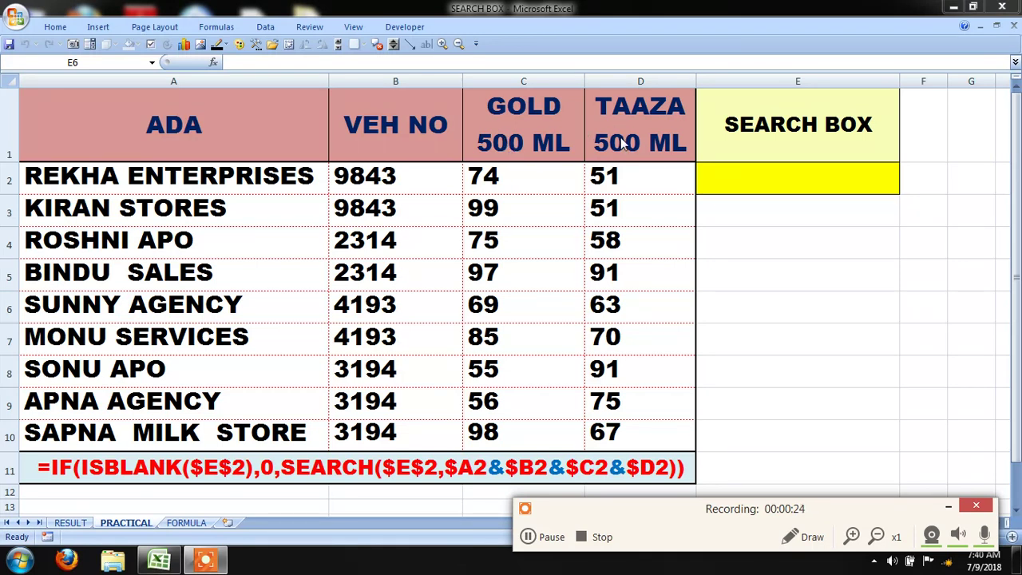
- Enter KIRAN as the search term in the search box E2
{"action": "left_click", "coordinate": [551, 539]}
{"action": "left_click", "coordinate": [551, 538]}
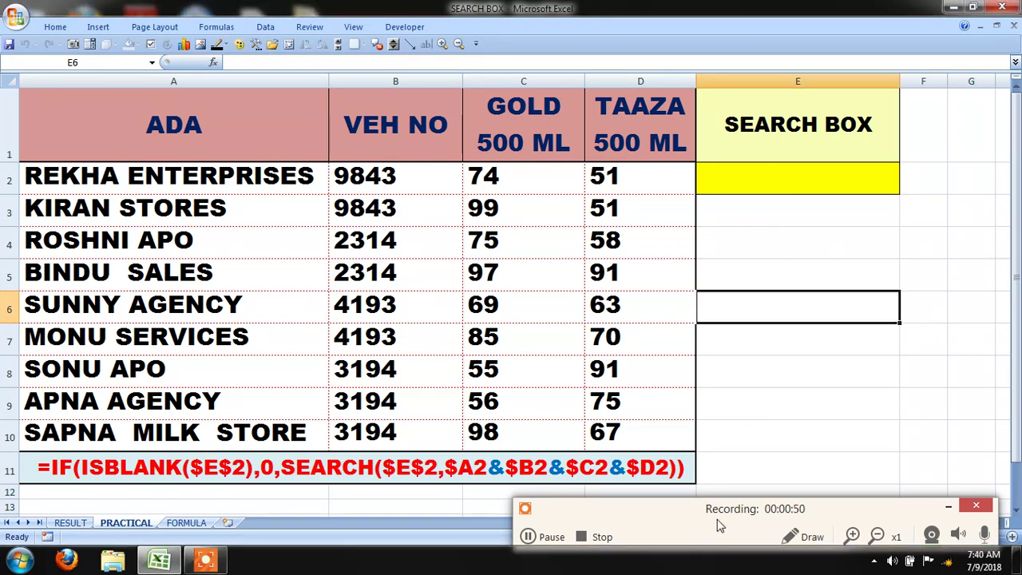
{"action": "left_click_drag", "start_coordinate": [665, 509], "coordinate": [659, 527]}
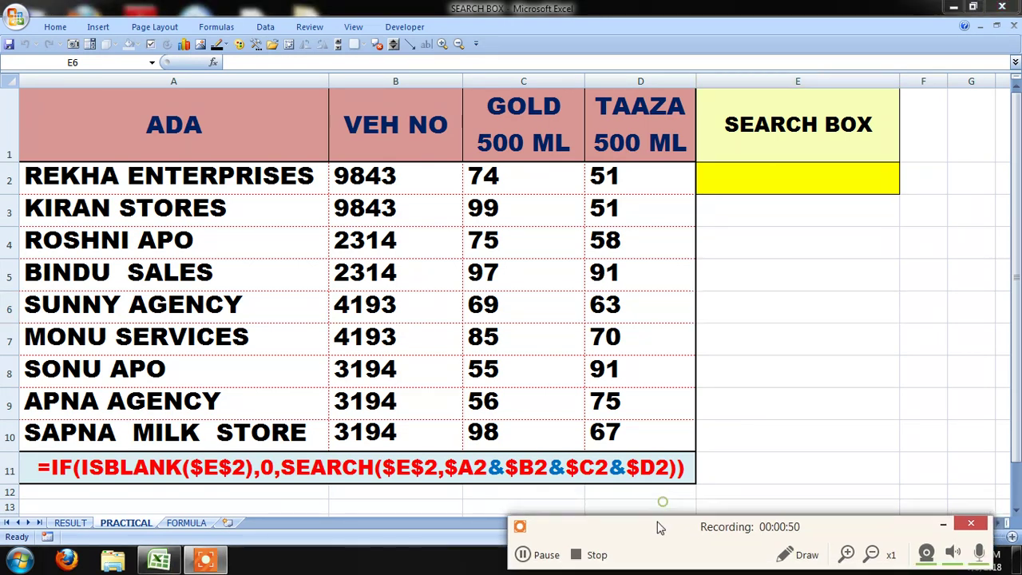
{"action": "left_click", "coordinate": [810, 178]}
{"action": "type", "text": "KIRAN"}
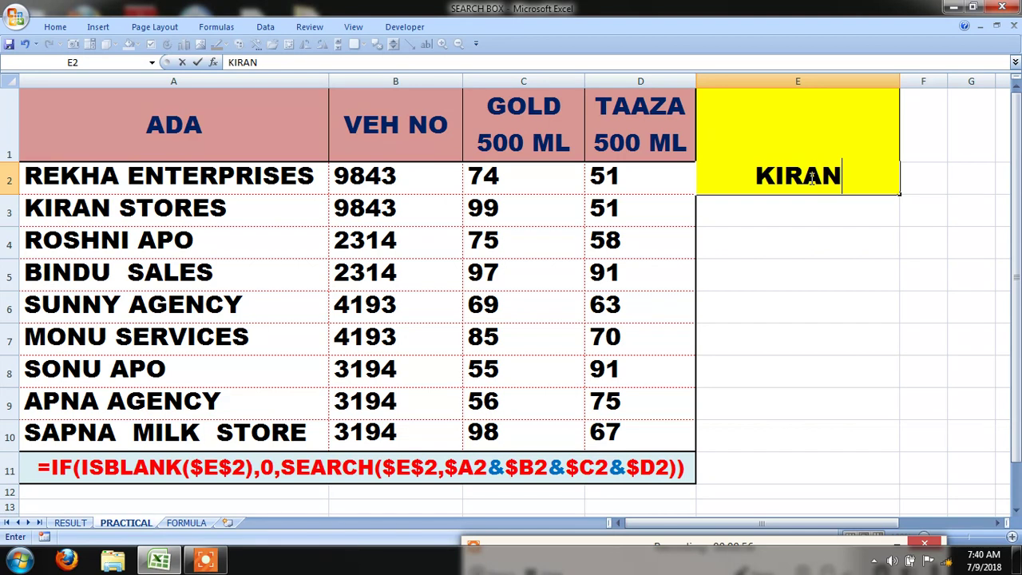
{"action": "key", "text": "Return"}
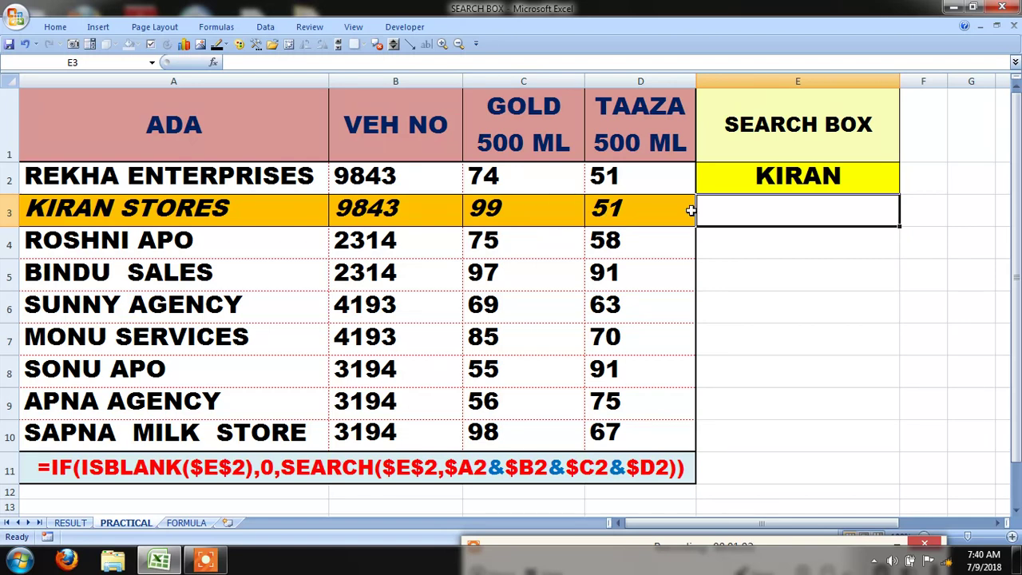
- Replace the search term in E2 with 2314
{"action": "left_click", "coordinate": [769, 177]}
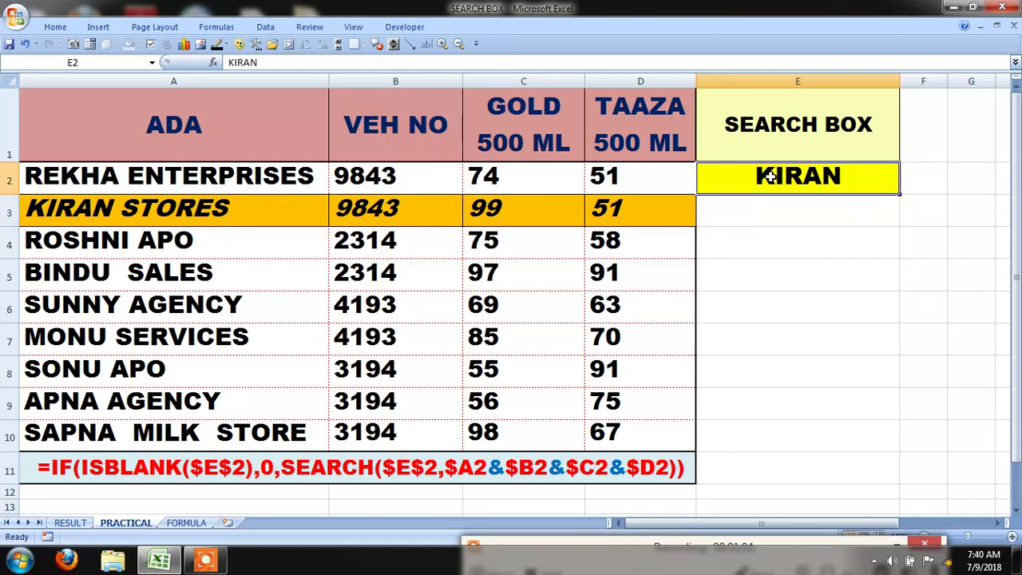
{"action": "type", "text": "2314"}
{"action": "key", "text": "Return"}
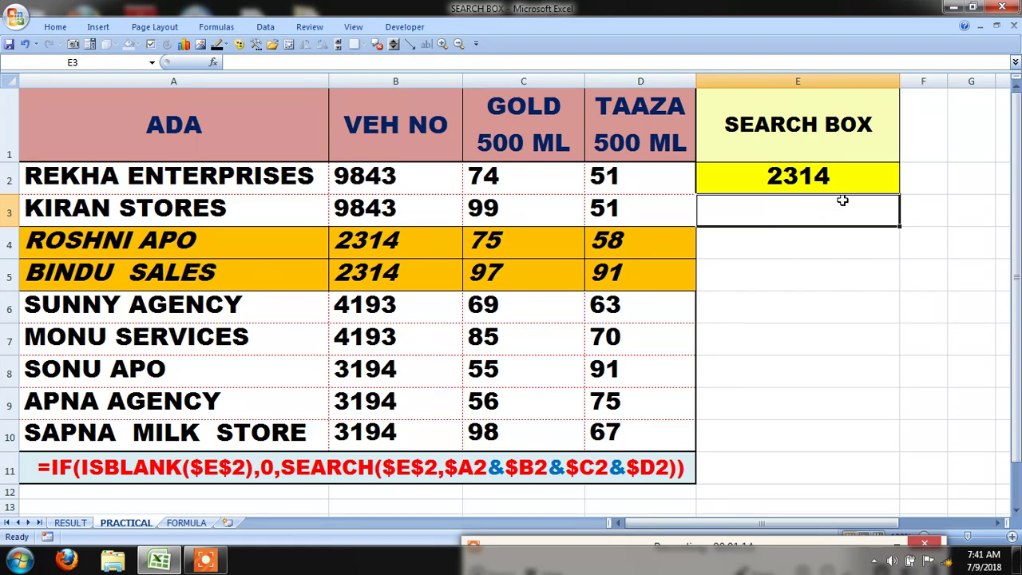
- Search for 99 in E2, leaving only the KIRAN STORES row highlighted
{"action": "left_click", "coordinate": [814, 179]}
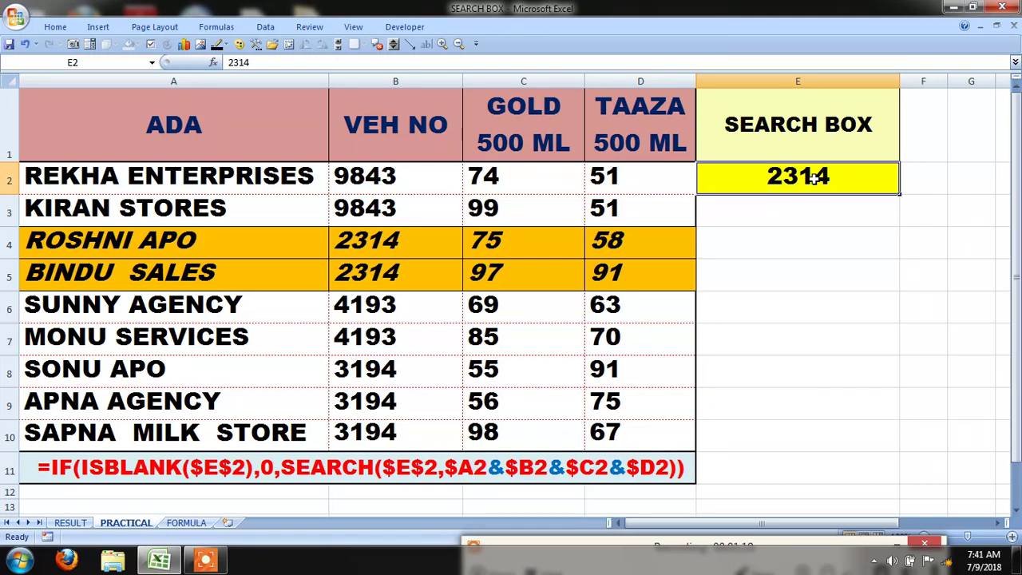
{"action": "type", "text": "99"}
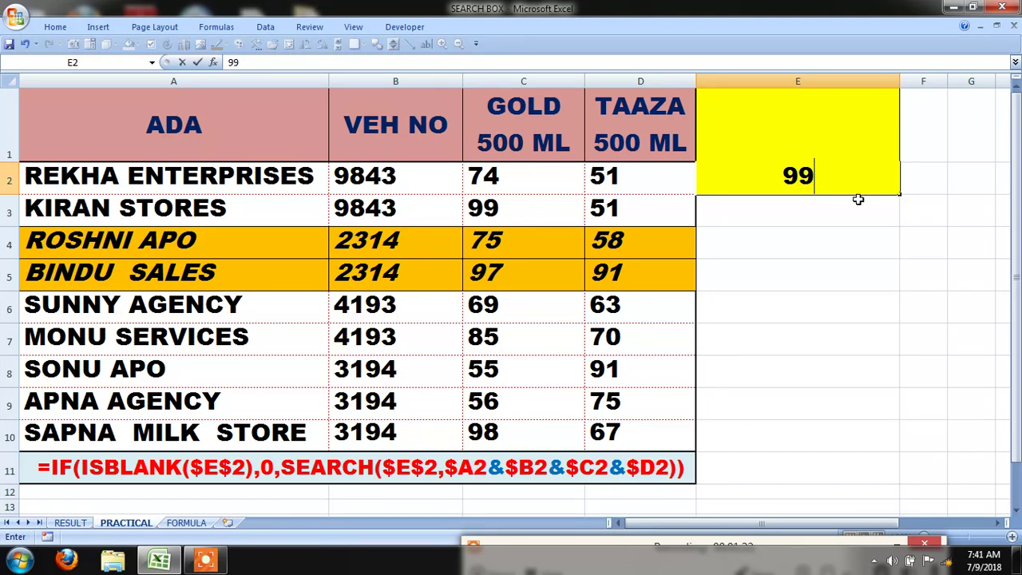
{"action": "key", "text": "Return"}
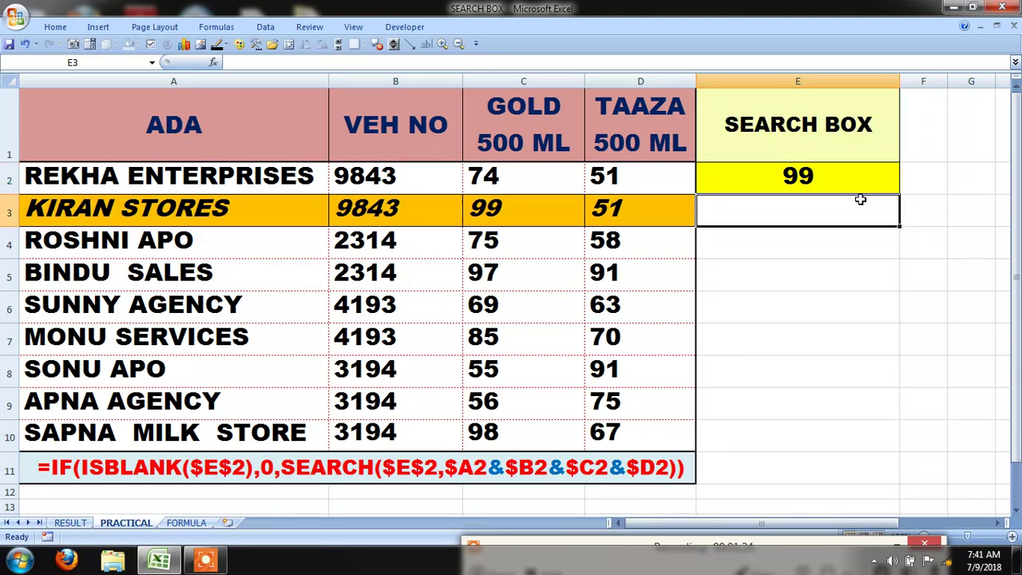
{"action": "left_click", "coordinate": [623, 542]}
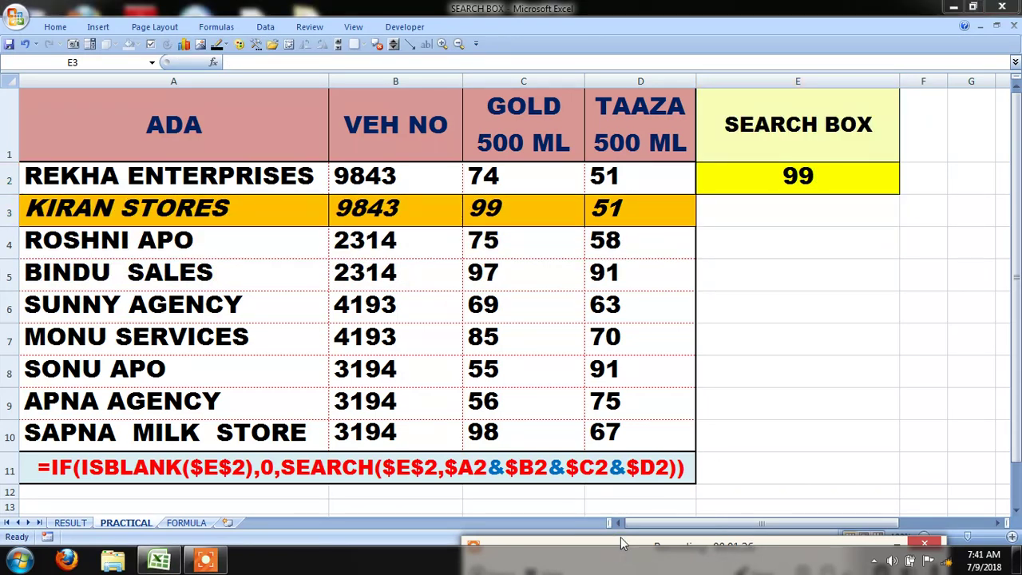
{"action": "mouse_move", "coordinate": [616, 547]}
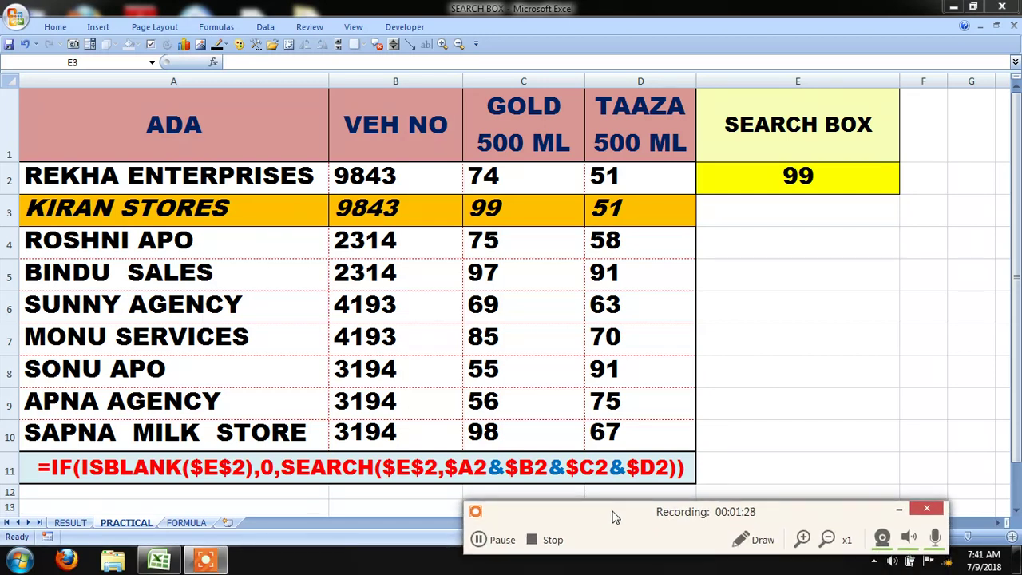
{"action": "left_click", "coordinate": [502, 542]}
{"action": "left_click", "coordinate": [502, 541]}
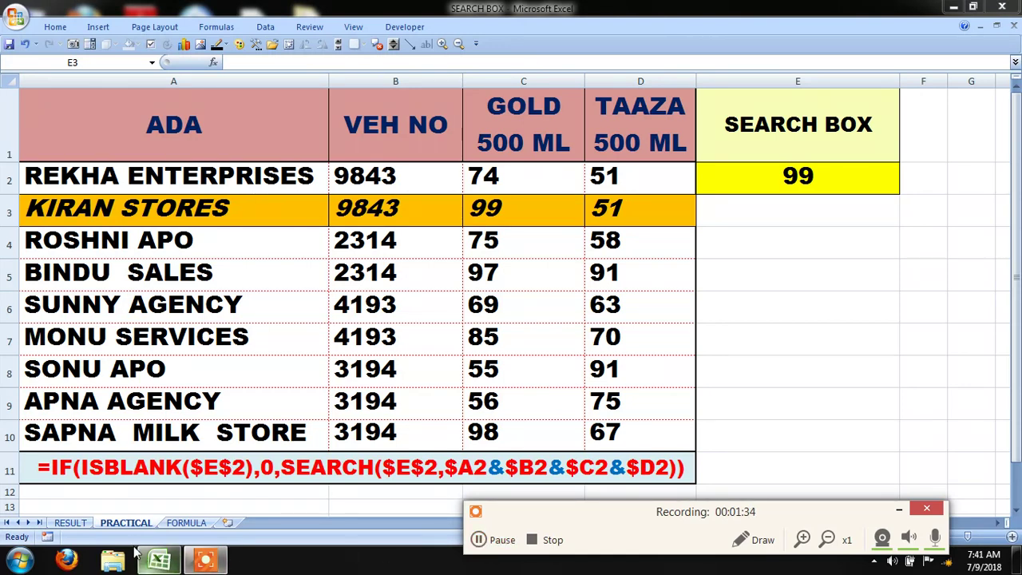
{"action": "left_click", "coordinate": [190, 532]}
{"action": "left_click", "coordinate": [187, 523]}
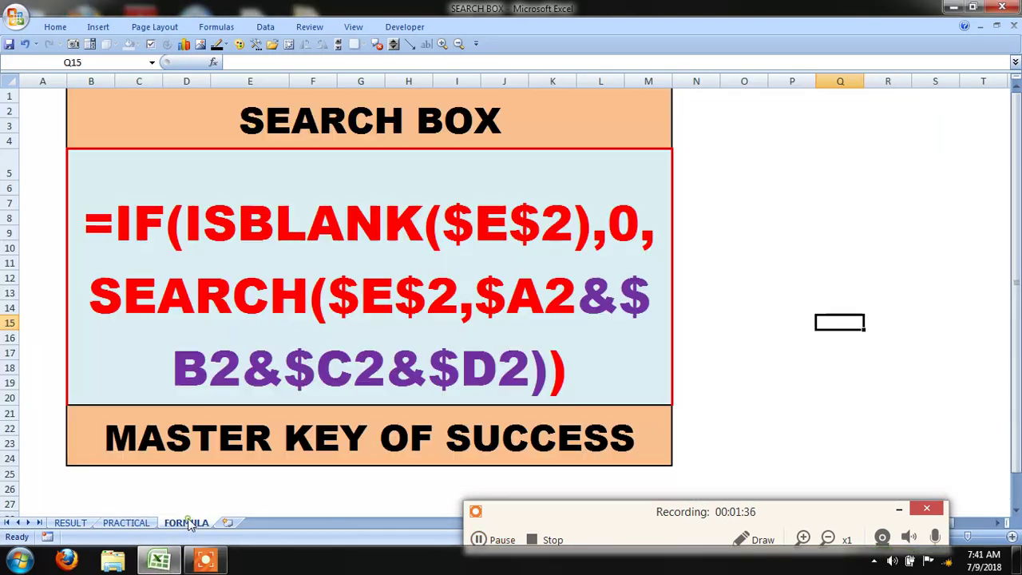
{"action": "left_click", "coordinate": [769, 322]}
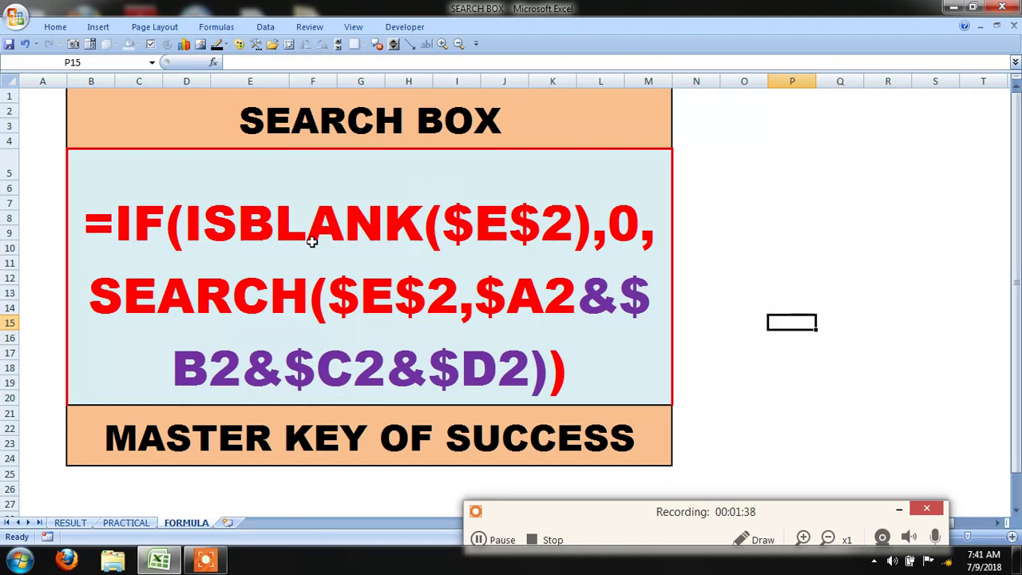
{"action": "left_click", "coordinate": [332, 221]}
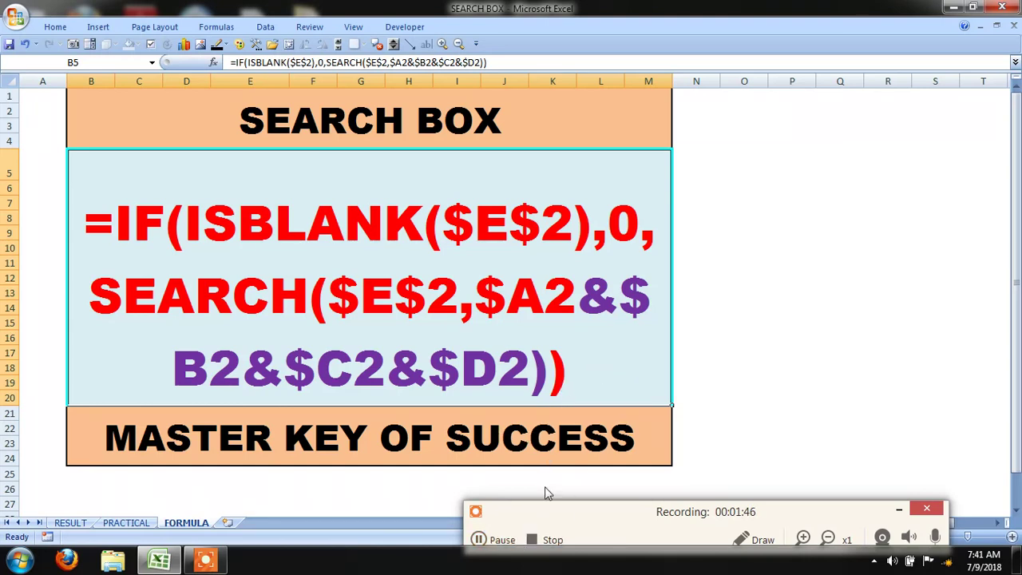
{"action": "left_click", "coordinate": [502, 543]}
{"action": "left_click", "coordinate": [501, 540]}
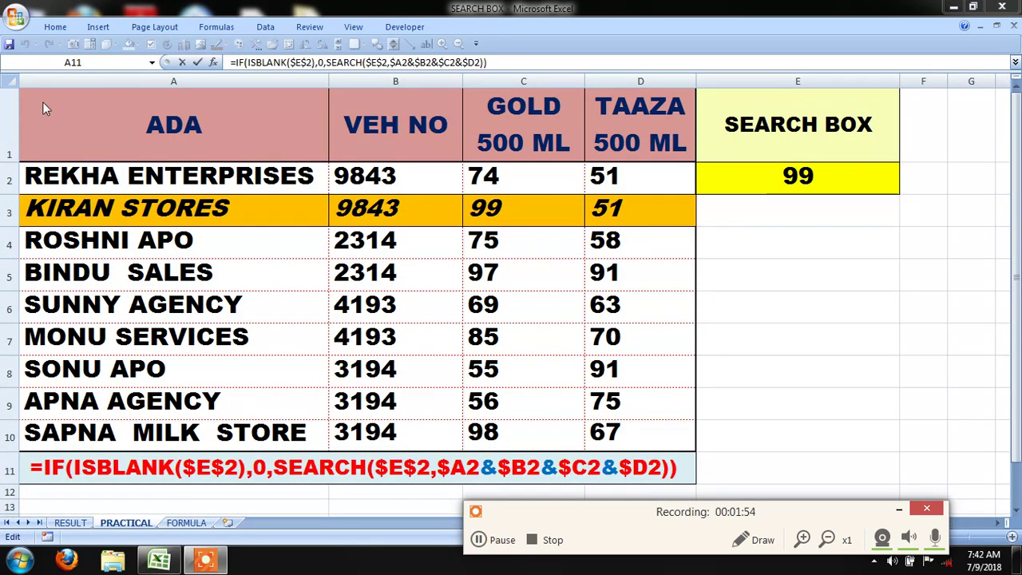
- Select the whole PRACTICAL sheet and clear conditional formatting rules from the entire sheet
{"action": "left_click", "coordinate": [6, 79]}
{"action": "left_click", "coordinate": [6, 79]}
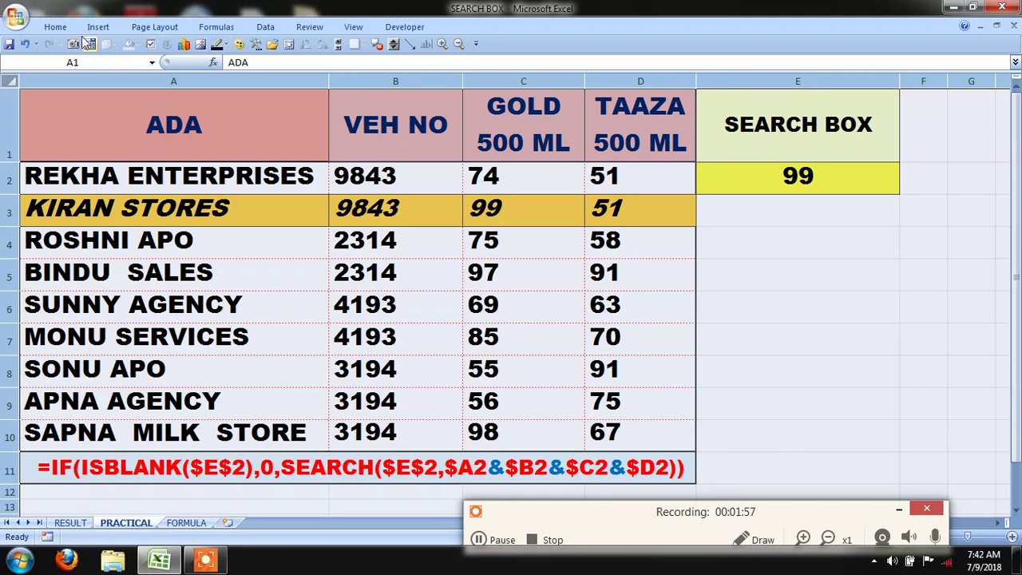
{"action": "left_click", "coordinate": [57, 29]}
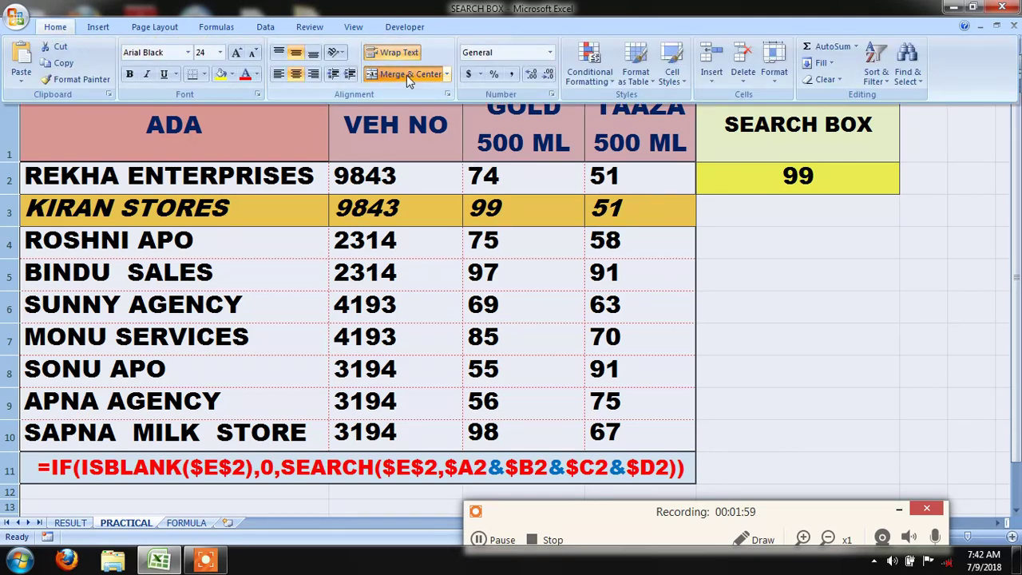
{"action": "left_click", "coordinate": [589, 68]}
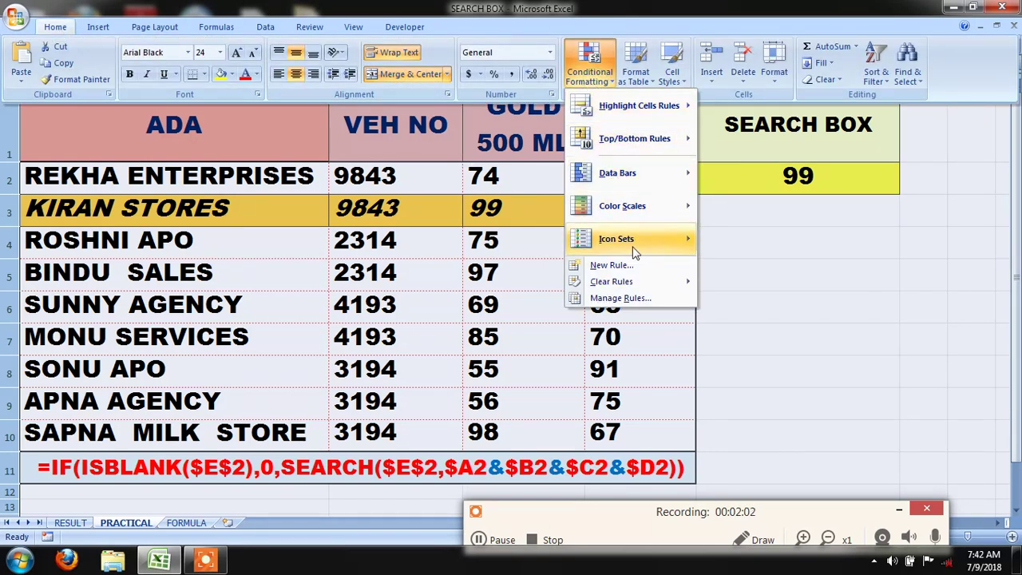
{"action": "mouse_move", "coordinate": [628, 289]}
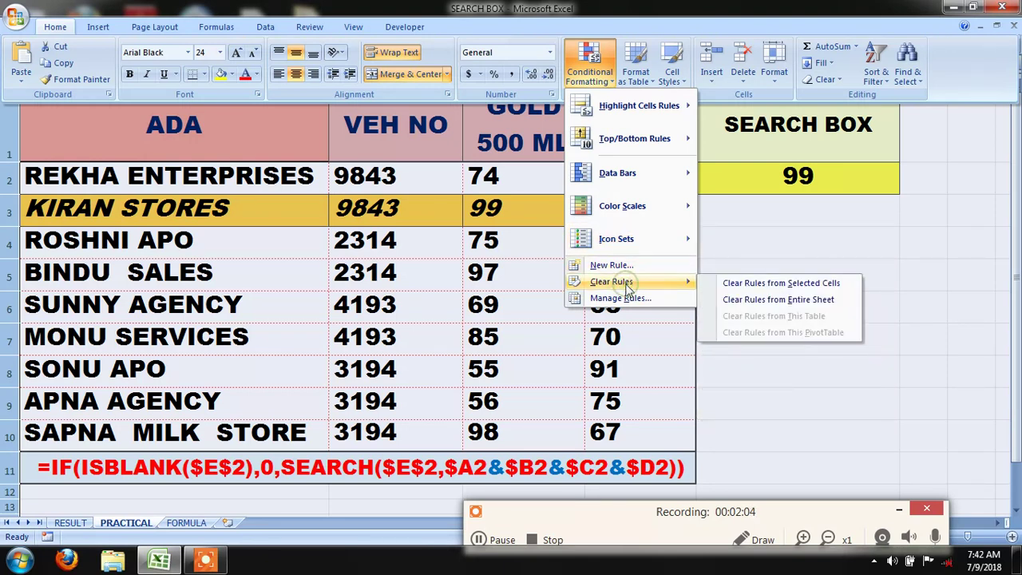
{"action": "left_click", "coordinate": [749, 299]}
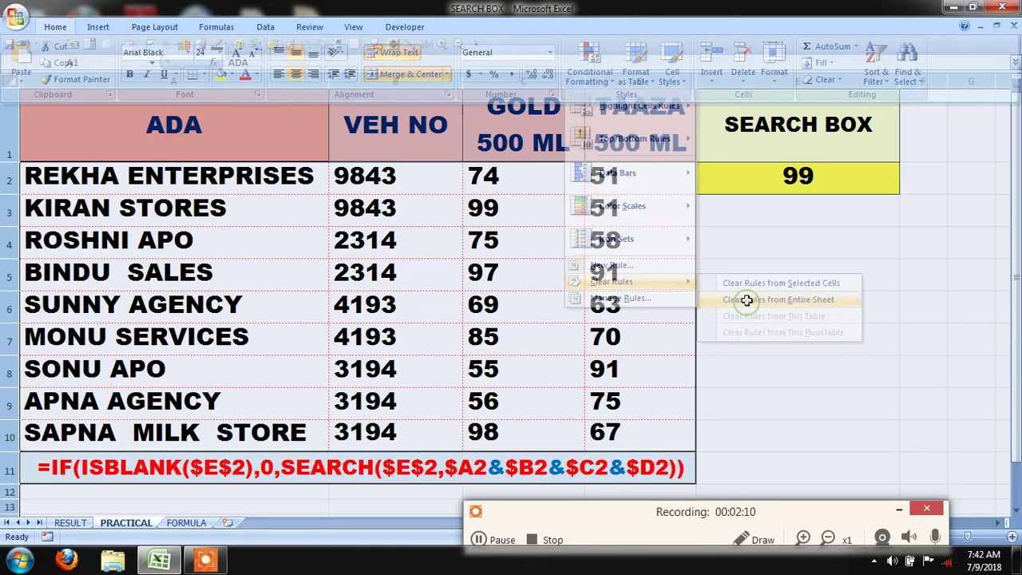
- Select the IF formula text in A11 from ISBLANK( to the end
{"action": "left_click", "coordinate": [500, 539]}
{"action": "left_click", "coordinate": [500, 541]}
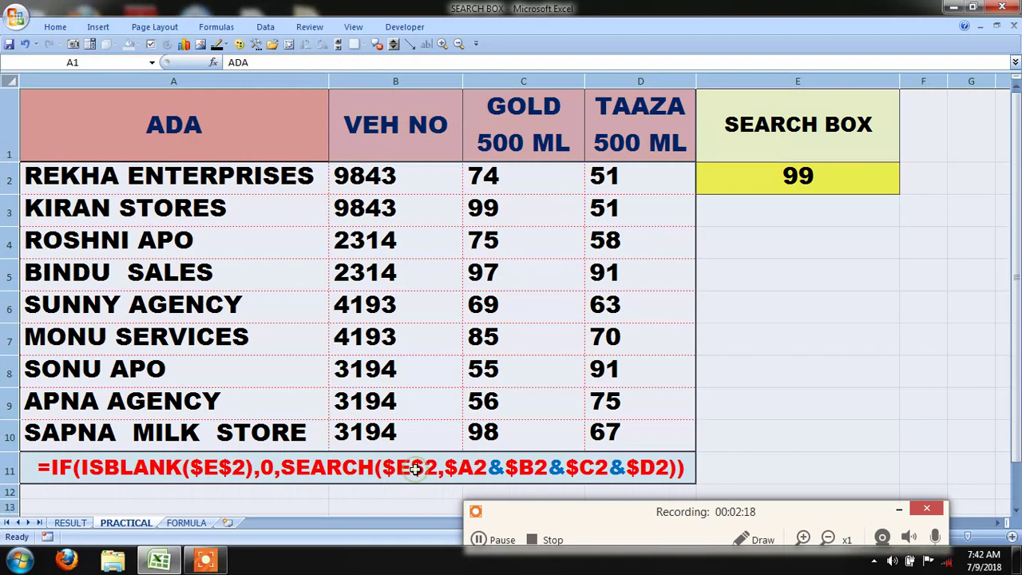
{"action": "left_click", "coordinate": [415, 471]}
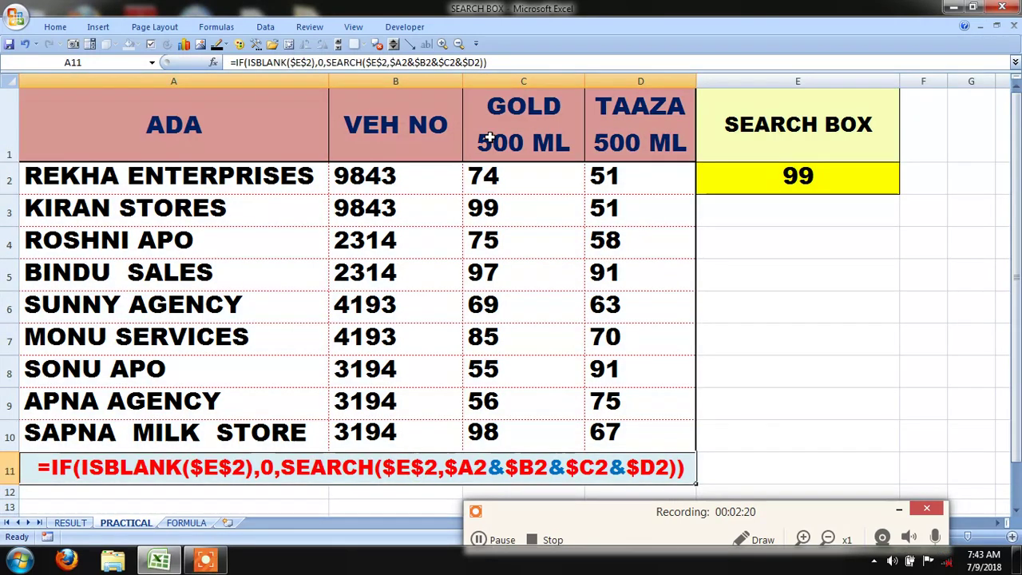
{"action": "mouse_move", "coordinate": [488, 62]}
{"action": "left_mouse_down"}
{"action": "mouse_move", "coordinate": [236, 60]}
{"action": "mouse_move", "coordinate": [238, 49]}
{"action": "left_mouse_up"}
{"action": "key", "text": "ctrl+c"}
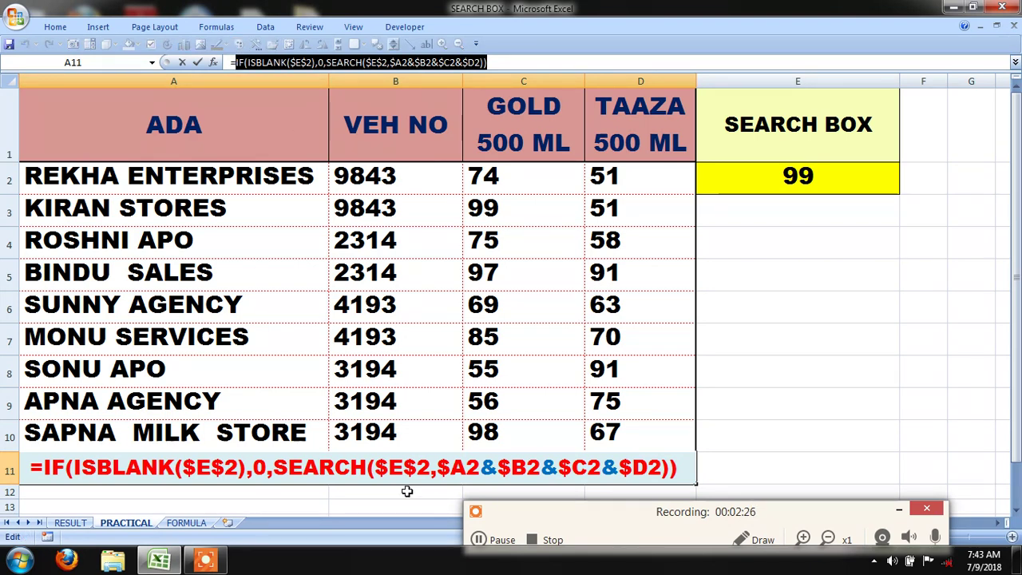
- Select the table's data range A2:D10
{"action": "left_click", "coordinate": [472, 540]}
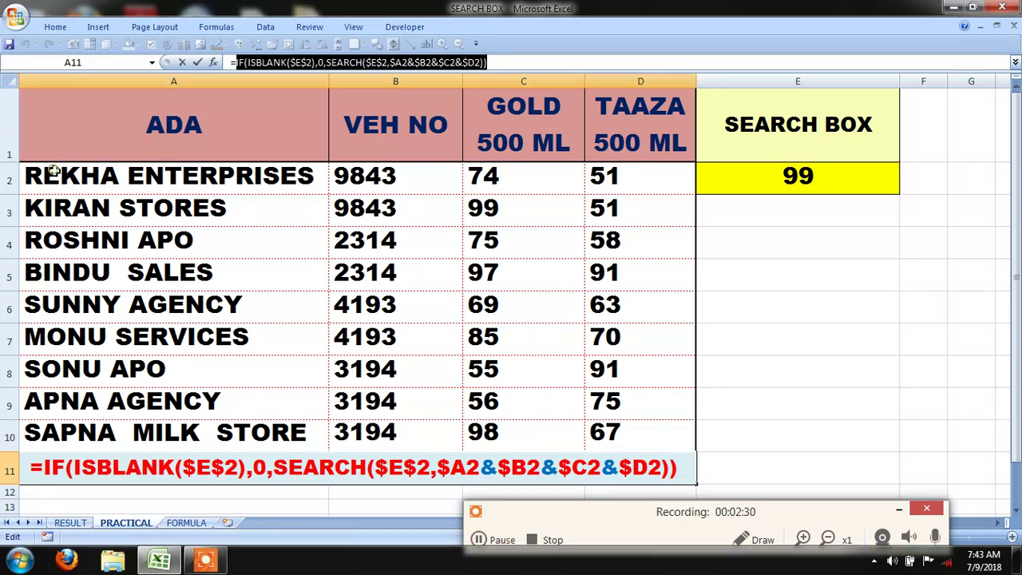
{"action": "left_click_drag", "start_coordinate": [52, 177], "coordinate": [626, 430]}
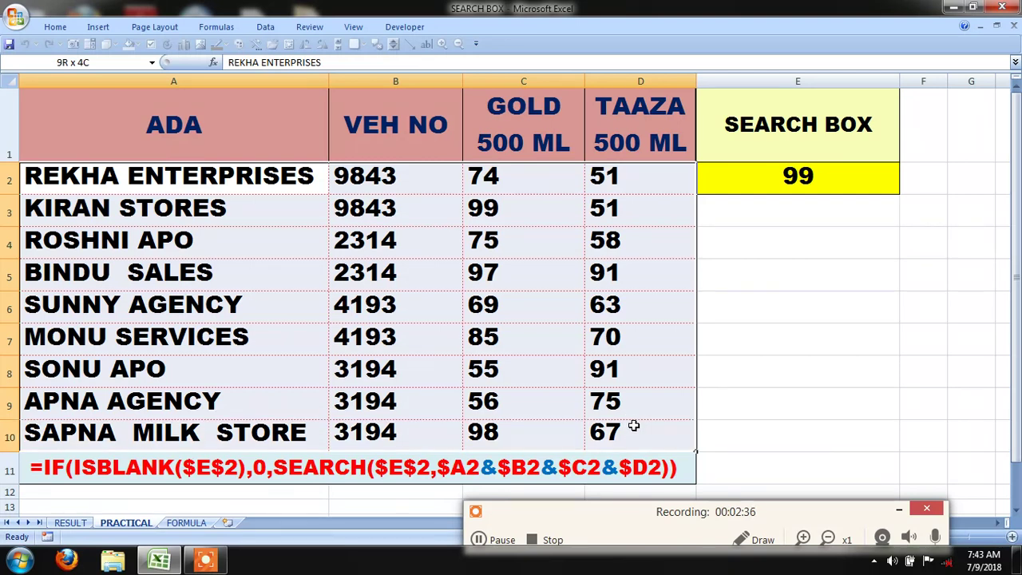
{"action": "left_click", "coordinate": [499, 540]}
{"action": "left_click", "coordinate": [500, 543]}
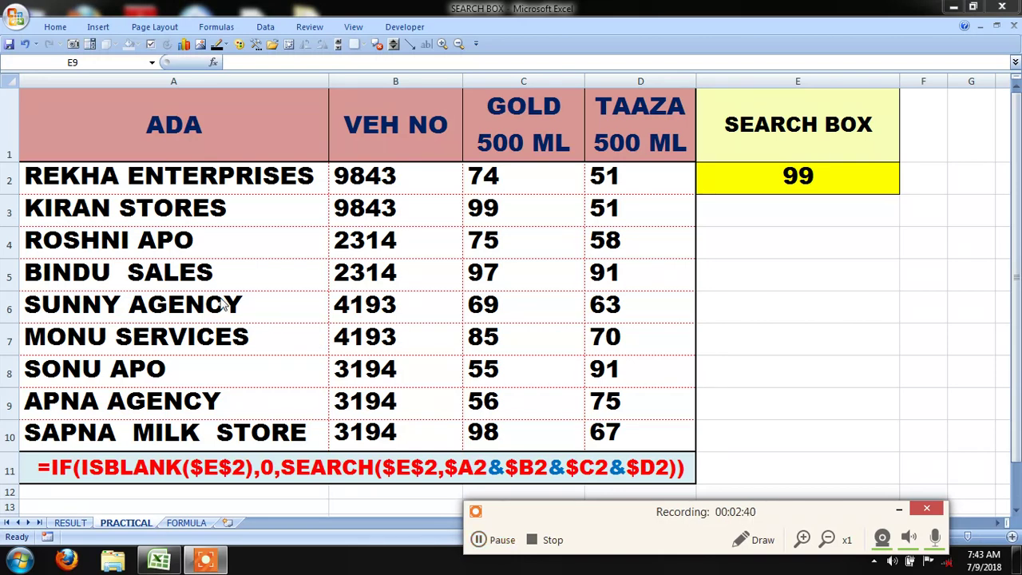
{"action": "mouse_move", "coordinate": [73, 176]}
{"action": "left_mouse_down"}
{"action": "mouse_move", "coordinate": [609, 389]}
{"action": "mouse_move", "coordinate": [632, 429]}
{"action": "left_mouse_up"}
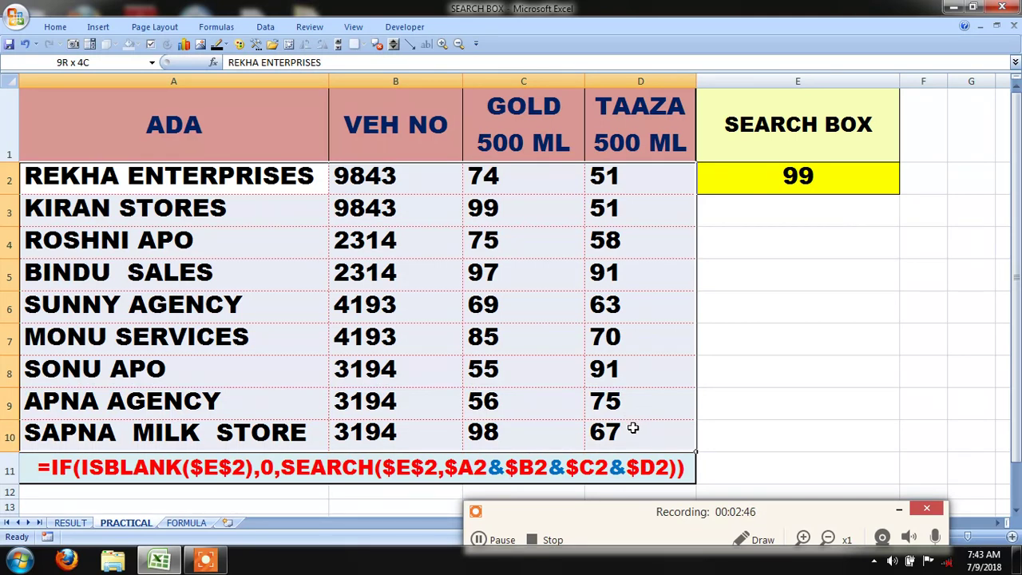
- Create a new formula-based rule by pasting =IF(ISBLANK($E$2),0,SEARCH($E$2,$A2&$B2&$C2&$D2))
{"action": "left_click", "coordinate": [57, 28]}
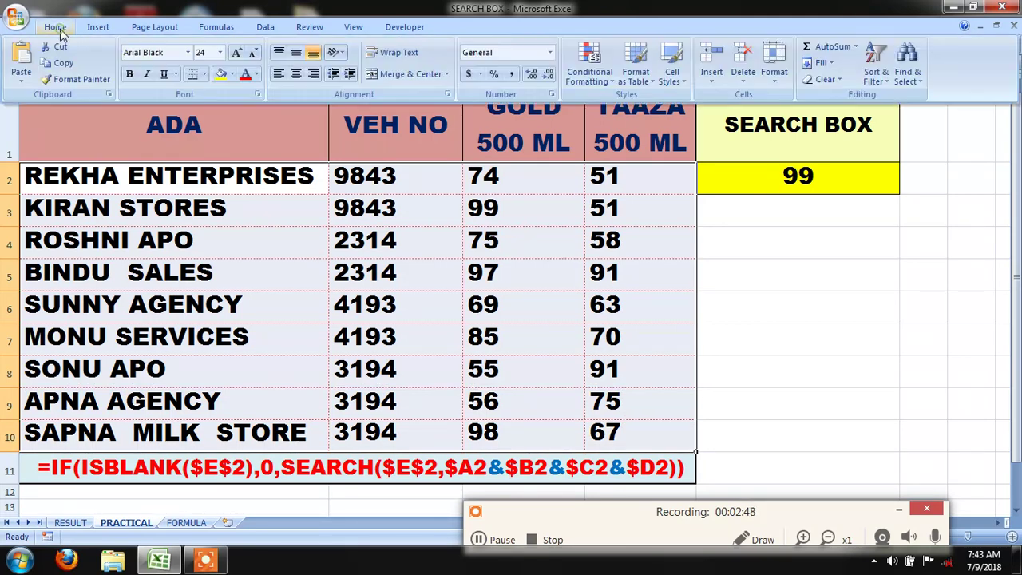
{"action": "left_click", "coordinate": [589, 83]}
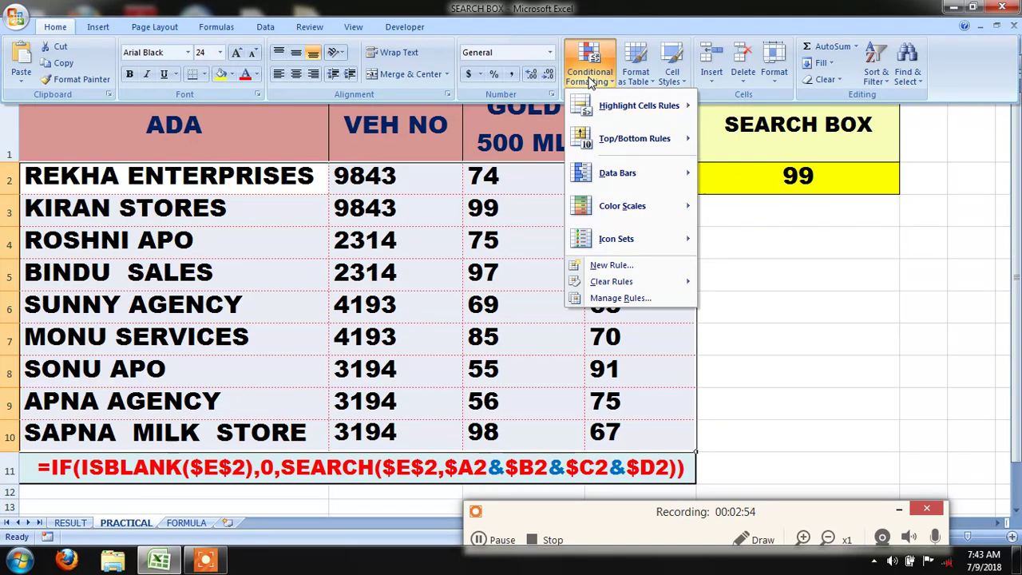
{"action": "left_click", "coordinate": [611, 266]}
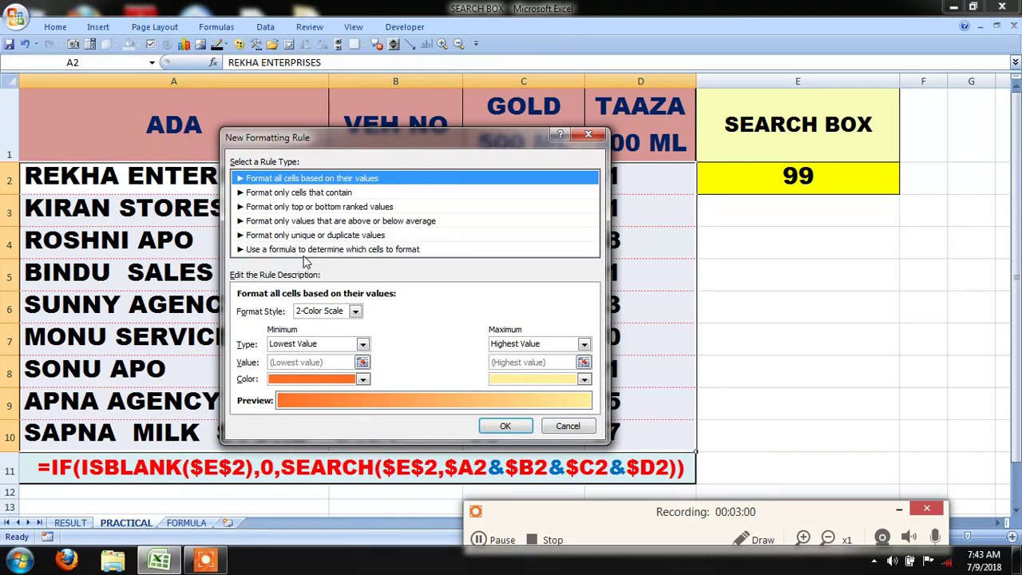
{"action": "left_click", "coordinate": [393, 250]}
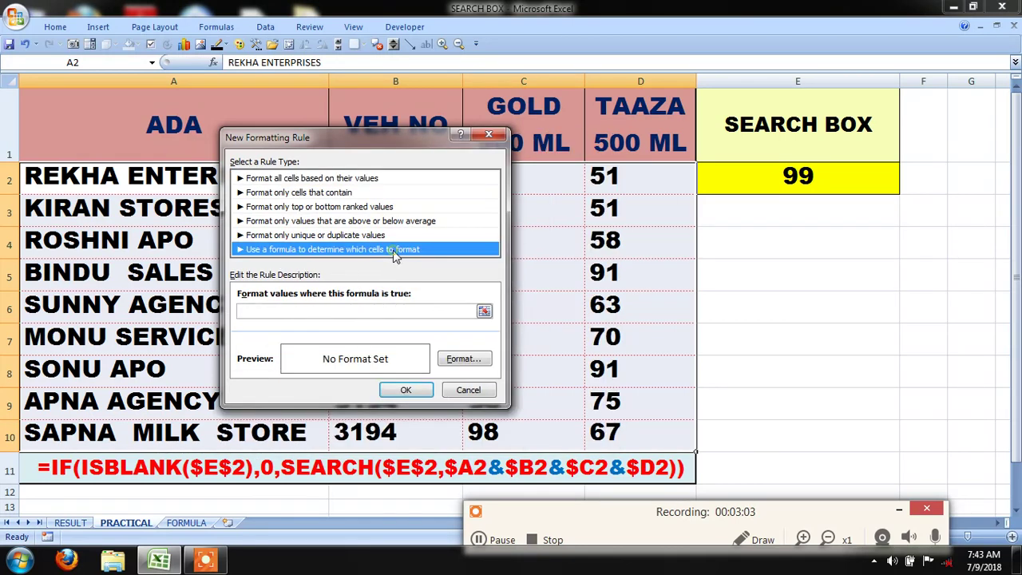
{"action": "left_click", "coordinate": [275, 309]}
{"action": "type", "text": "="}
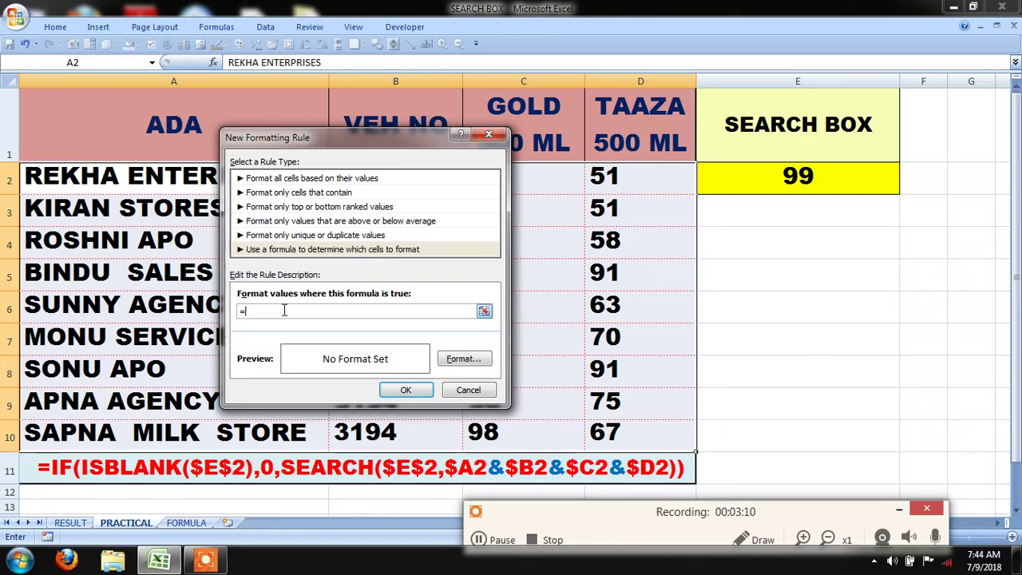
{"action": "key", "text": "ctrl+v"}
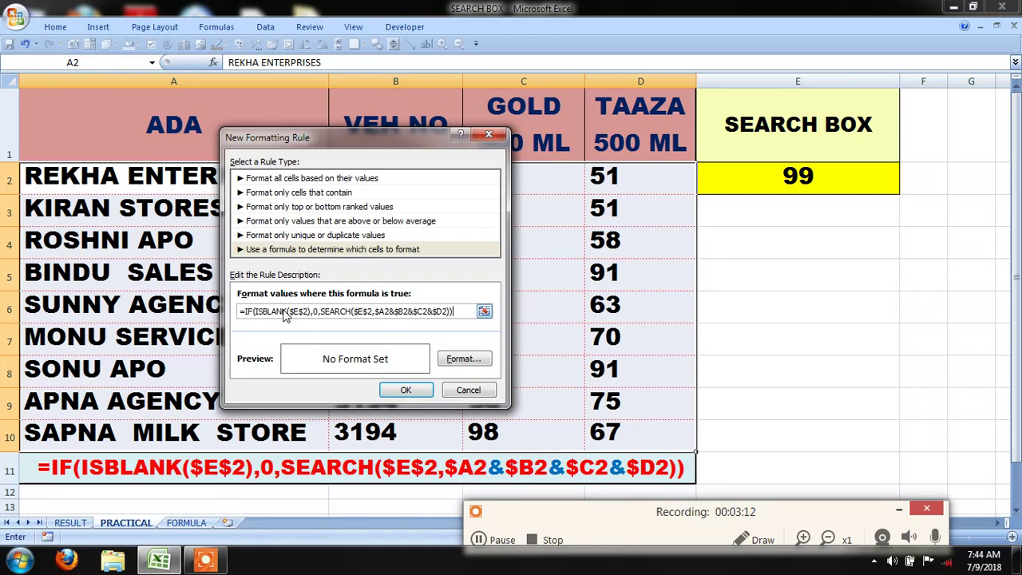
- Set the rule's format to orange fill, red outline border and bold italic font
{"action": "left_click", "coordinate": [471, 360]}
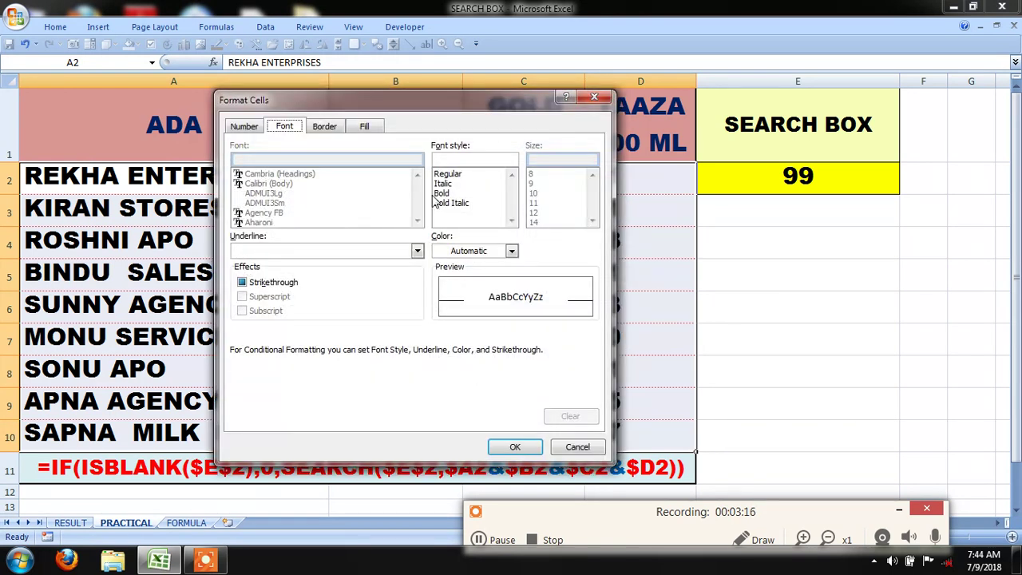
{"action": "left_click", "coordinate": [361, 129]}
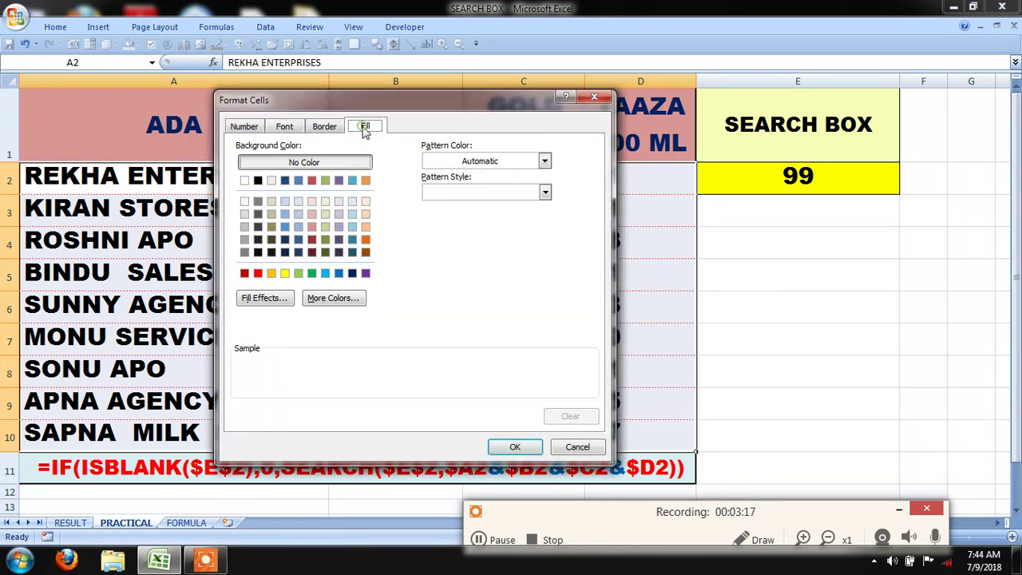
{"action": "left_click", "coordinate": [272, 273]}
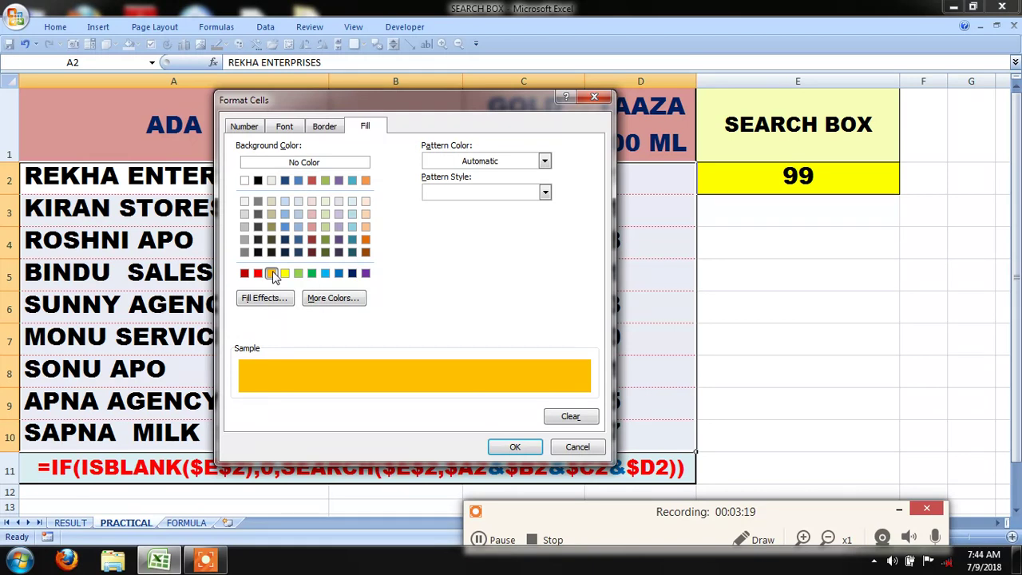
{"action": "left_click", "coordinate": [329, 127]}
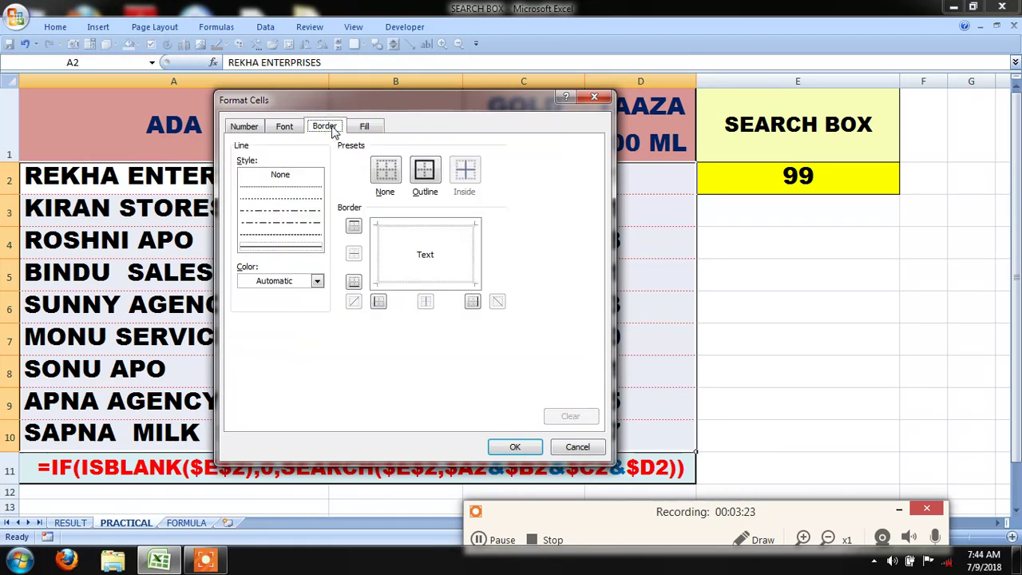
{"action": "left_click", "coordinate": [425, 172]}
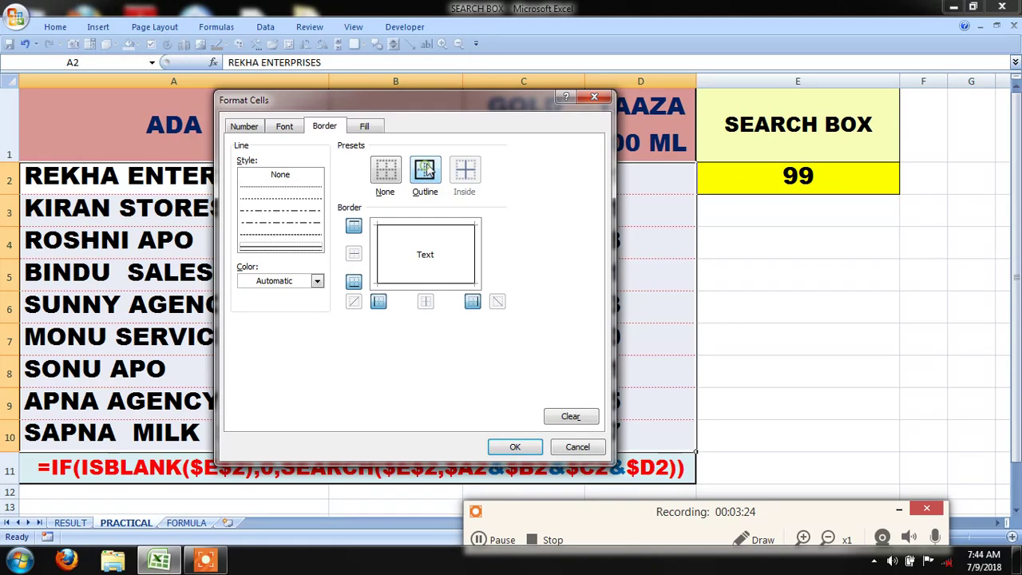
{"action": "left_click", "coordinate": [317, 282]}
{"action": "left_click", "coordinate": [257, 409]}
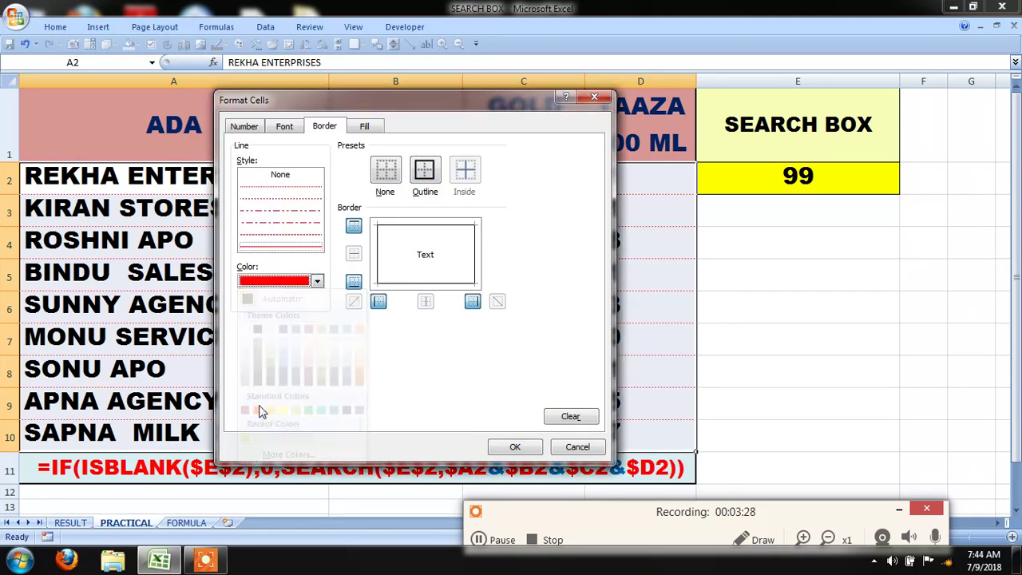
{"action": "left_click", "coordinate": [286, 127]}
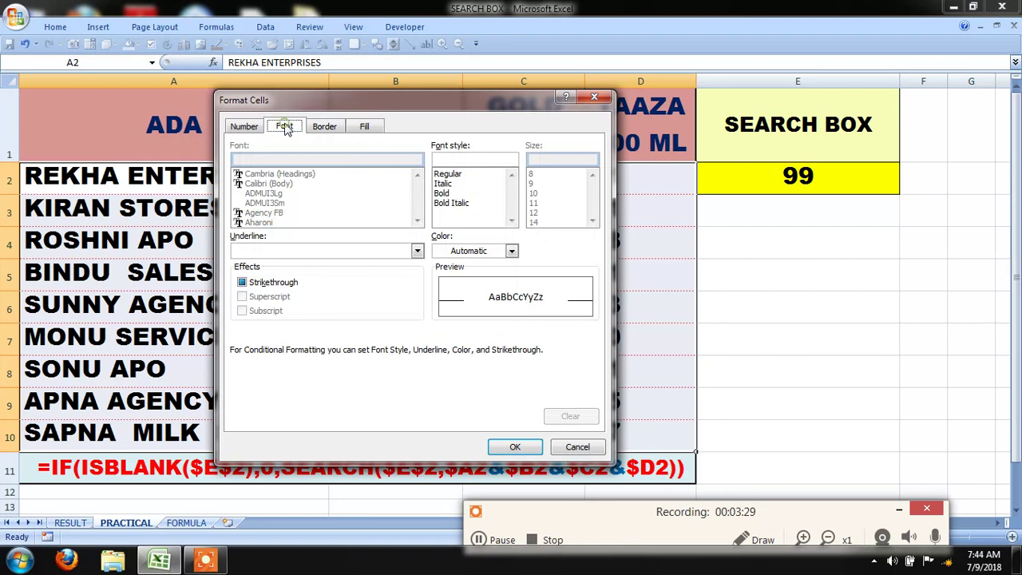
{"action": "left_click", "coordinate": [455, 205]}
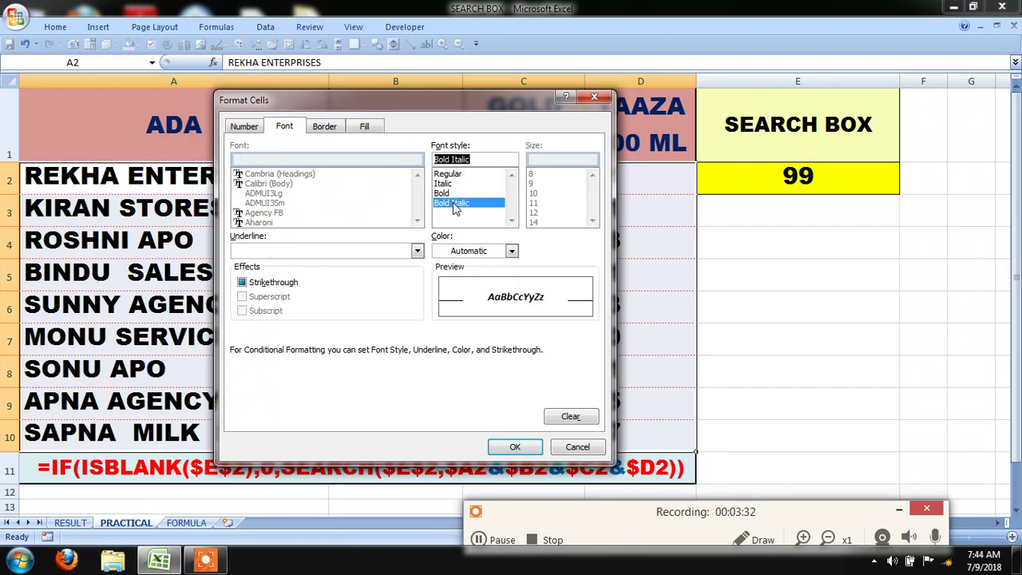
{"action": "key", "text": "Return"}
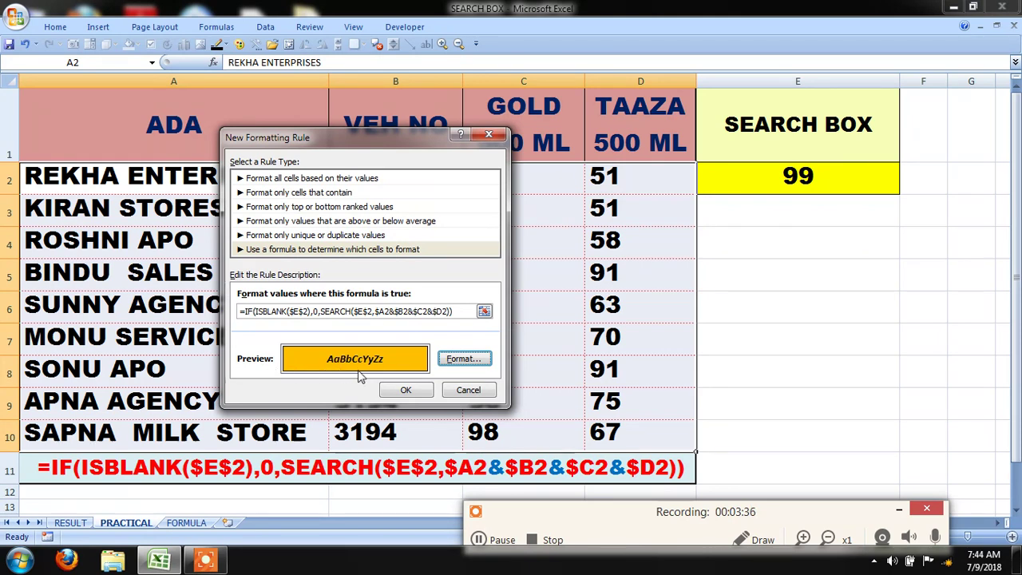
- Apply the new highlighting rule to the table
{"action": "left_click", "coordinate": [403, 392]}
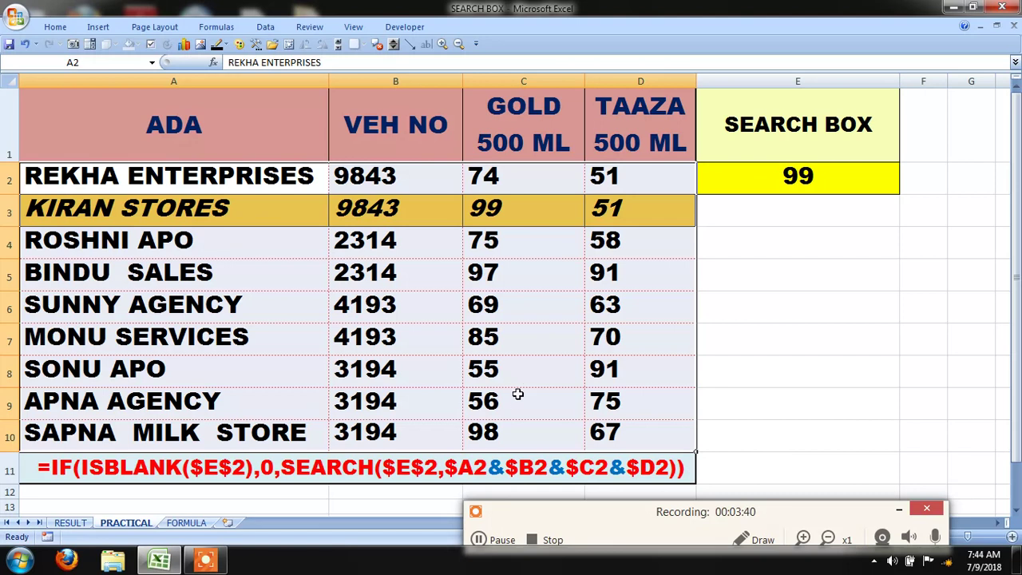
{"action": "left_click", "coordinate": [478, 540]}
{"action": "left_click", "coordinate": [488, 540]}
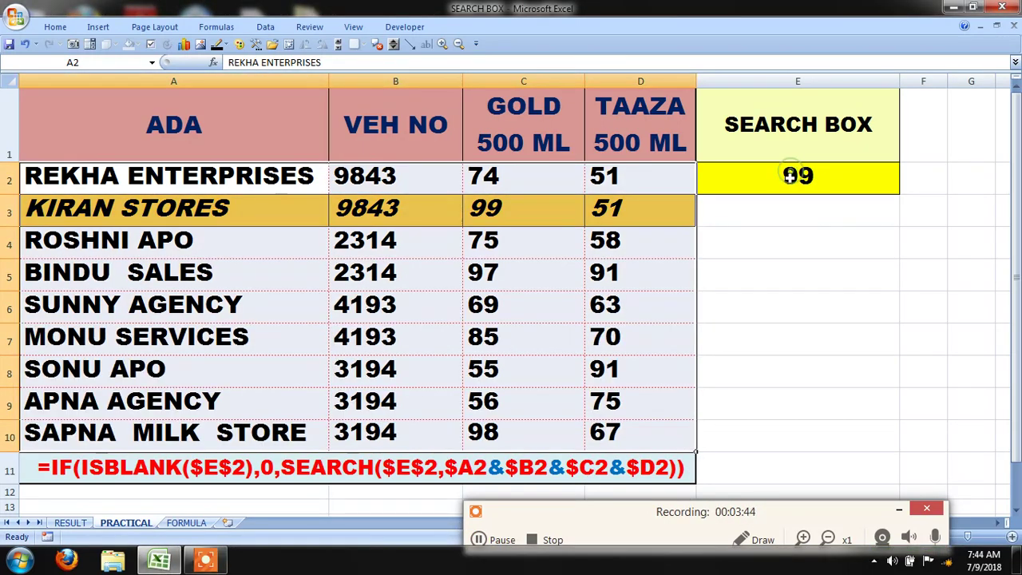
{"action": "left_click", "coordinate": [795, 175]}
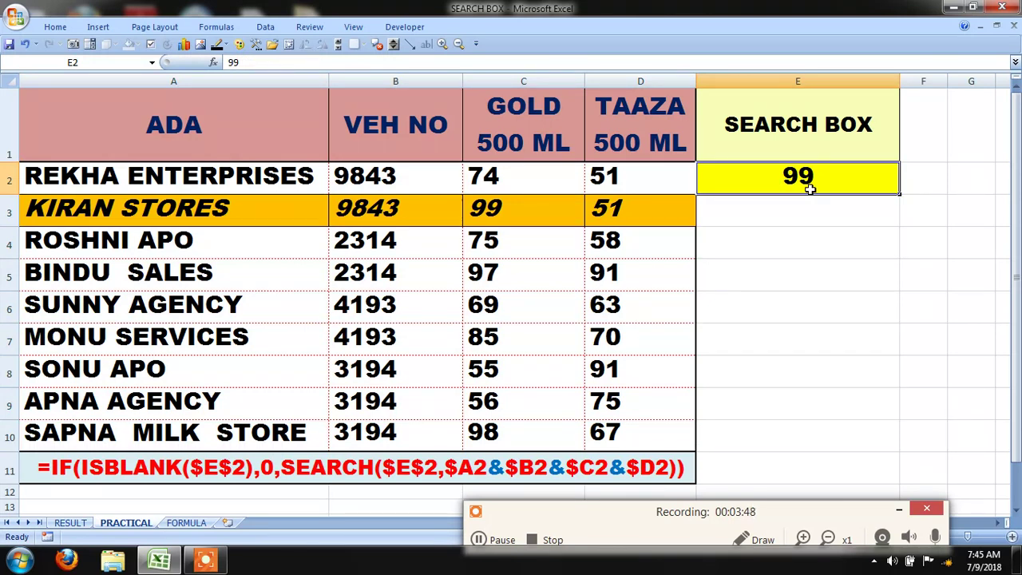
{"action": "type", "text": "APO"}
{"action": "key", "text": "Return"}
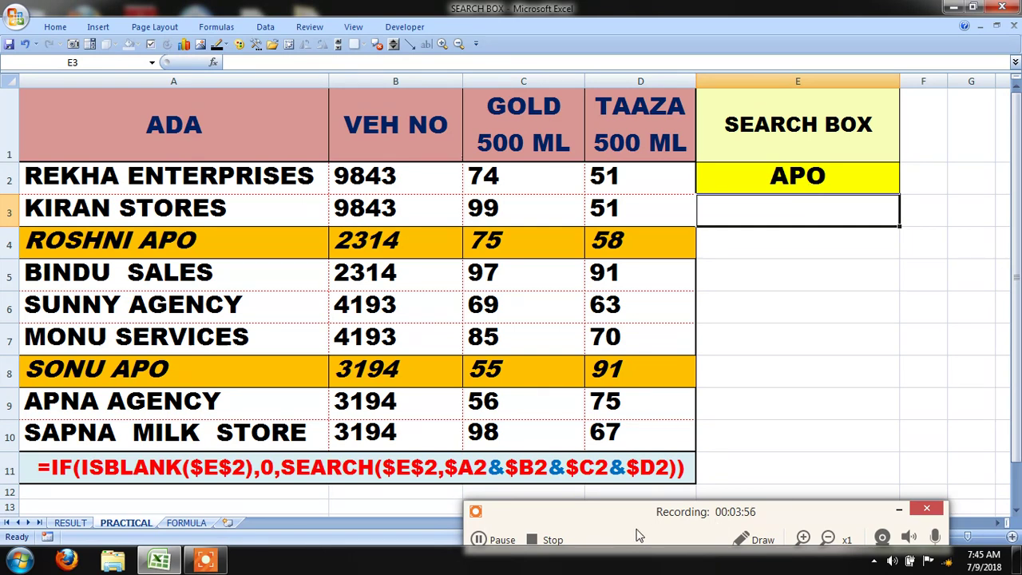
{"action": "left_click_drag", "start_coordinate": [659, 504], "coordinate": [641, 524]}
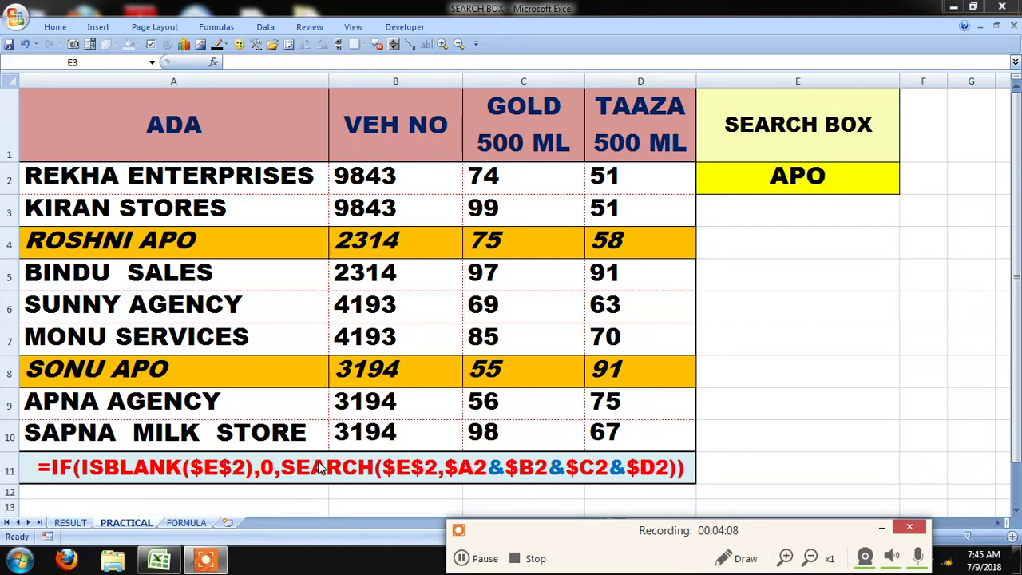
{"action": "left_click", "coordinate": [479, 558]}
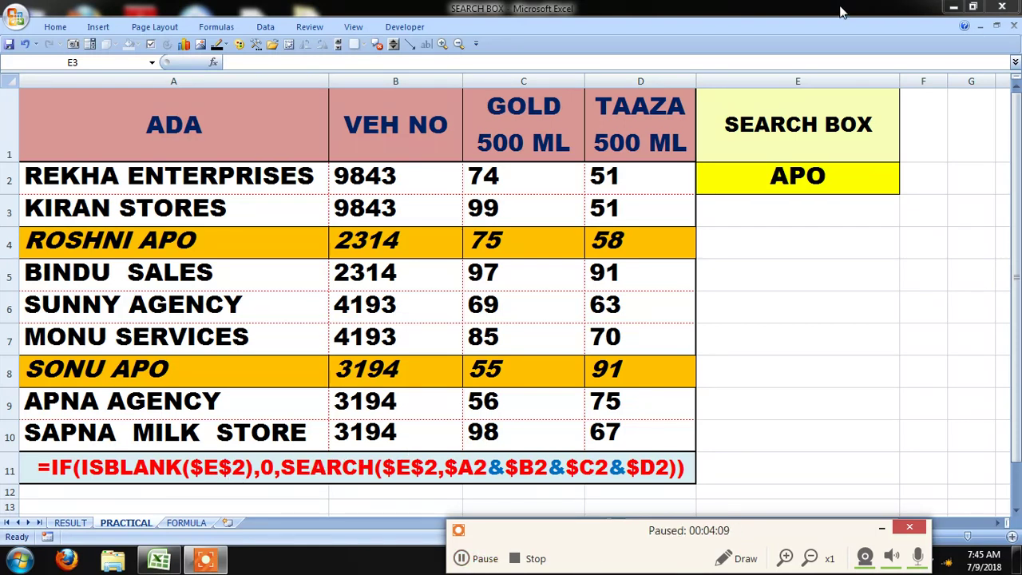
{"action": "left_click", "coordinate": [799, 167]}
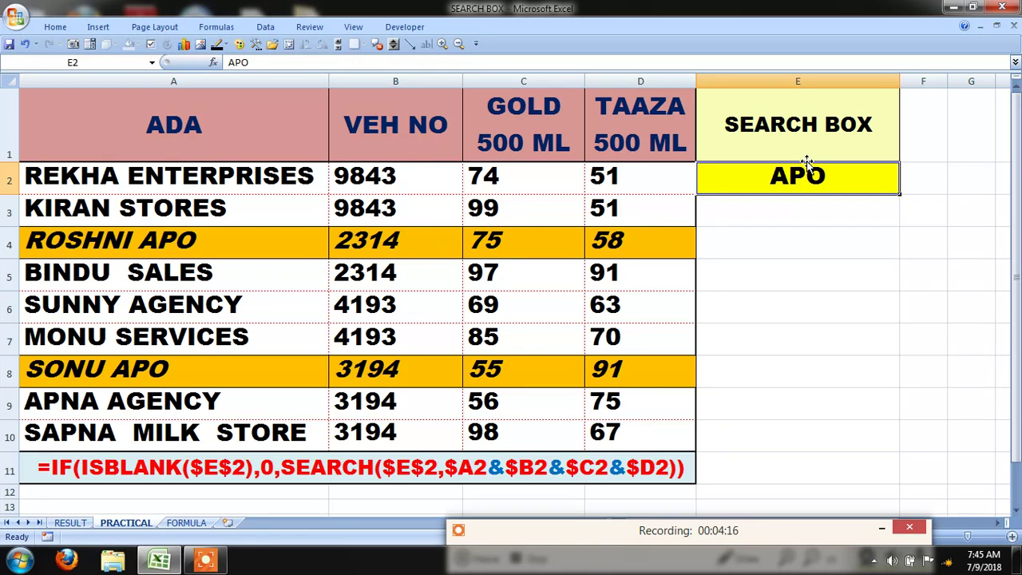
{"action": "mouse_move", "coordinate": [515, 541]}
{"action": "left_mouse_down"}
{"action": "mouse_move", "coordinate": [510, 504]}
{"action": "mouse_move", "coordinate": [469, 522]}
{"action": "left_mouse_up"}
{"action": "left_click", "coordinate": [479, 520]}
{"action": "left_click", "coordinate": [479, 520]}
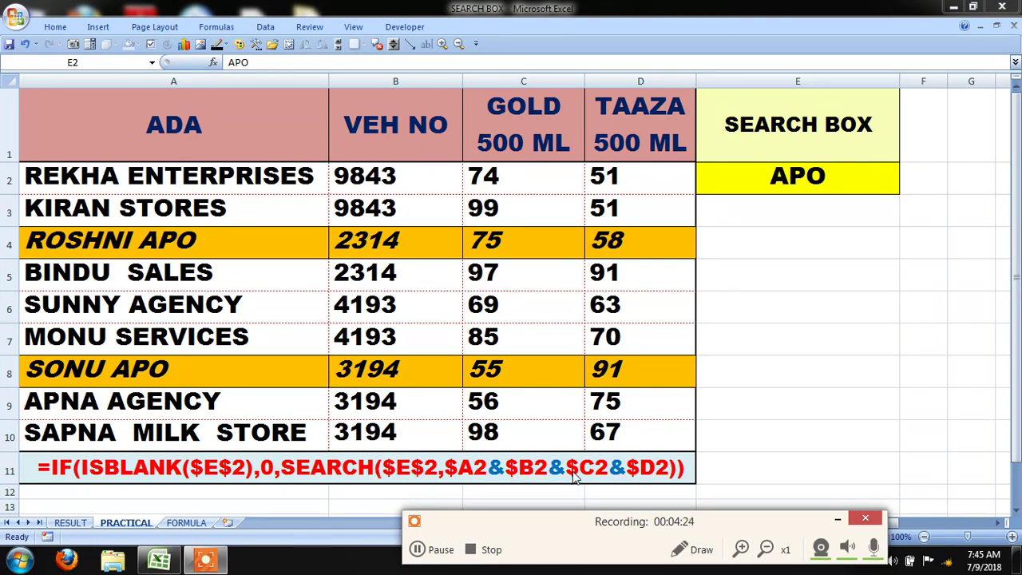
{"action": "left_click_drag", "start_coordinate": [422, 549], "coordinate": [408, 563]}
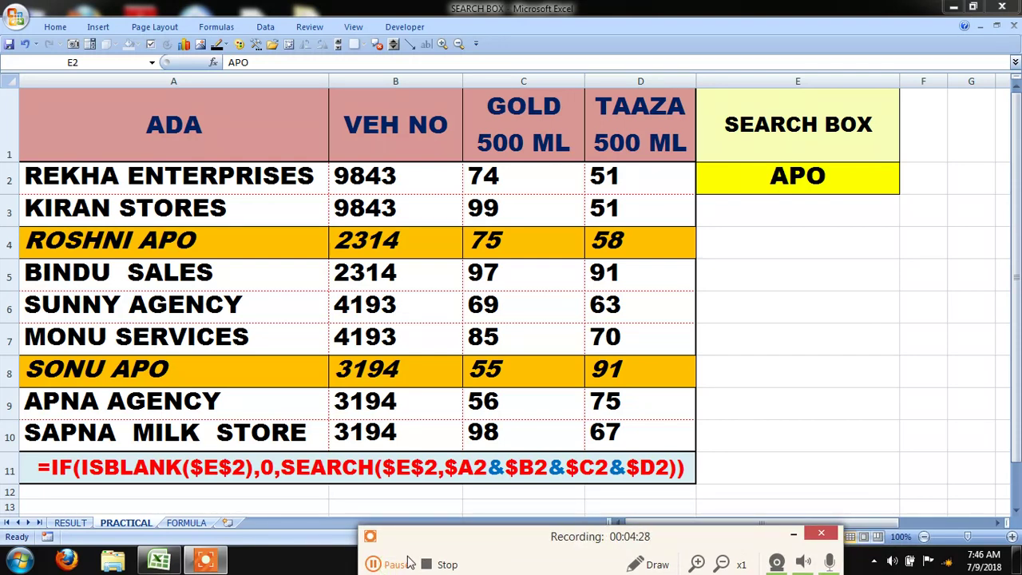